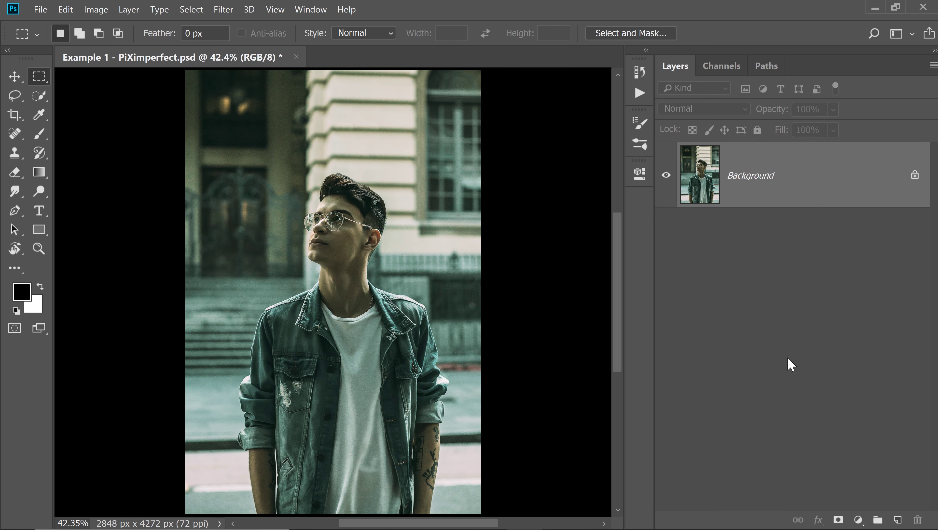
- Add a Curves adjustment layer above Background and apply Auto tone correction to the portrait
{"action": "left_click", "coordinate": [858, 520]}
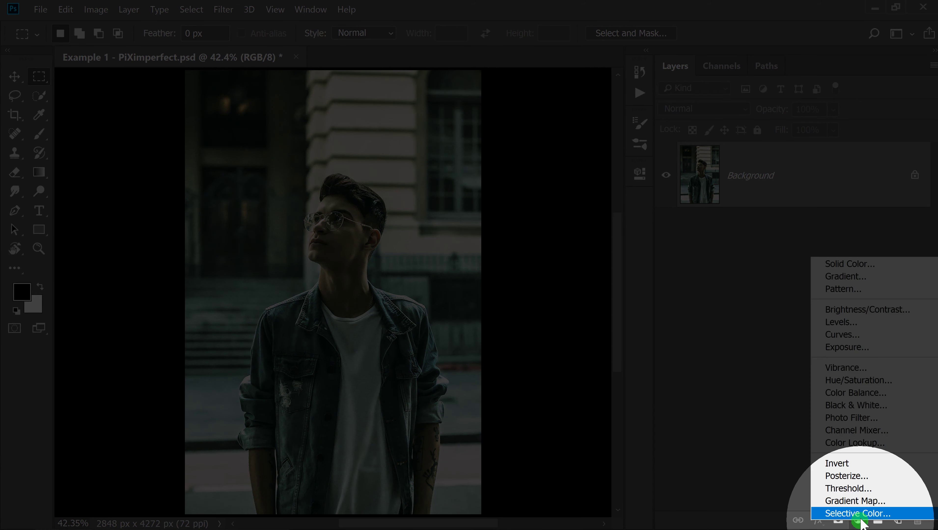
{"action": "left_click", "coordinate": [844, 334]}
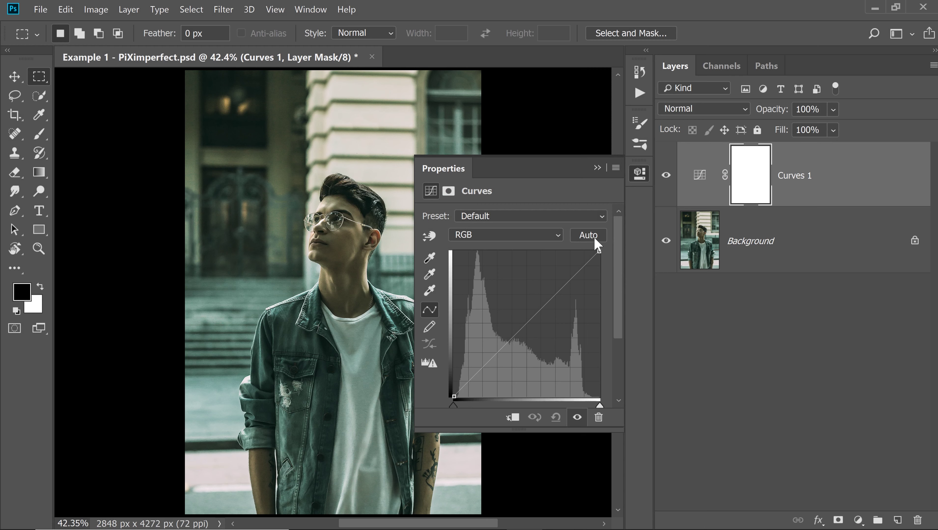
{"action": "left_click", "coordinate": [592, 237]}
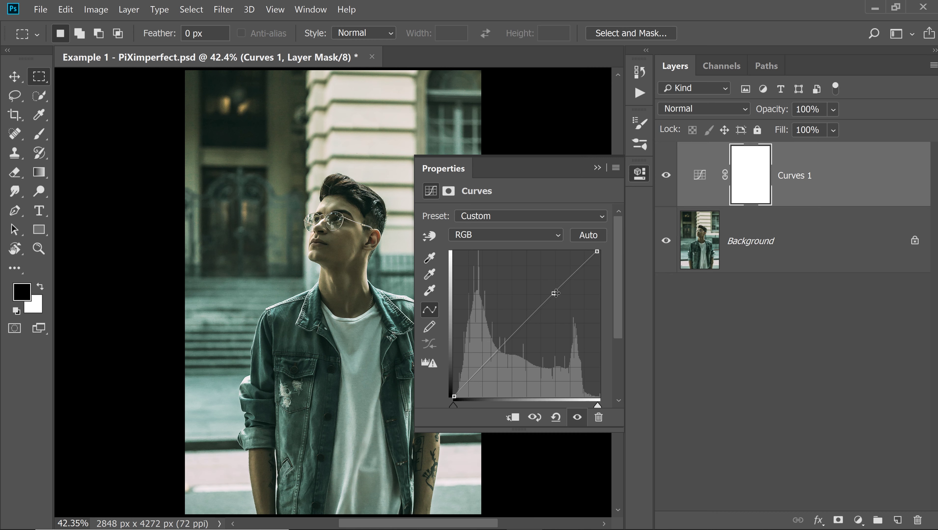
- Lift the curve's midtones, then preview each algorithm in the Curves Auto Options
{"action": "left_click_drag", "start_coordinate": [553, 294], "coordinate": [541, 198]}
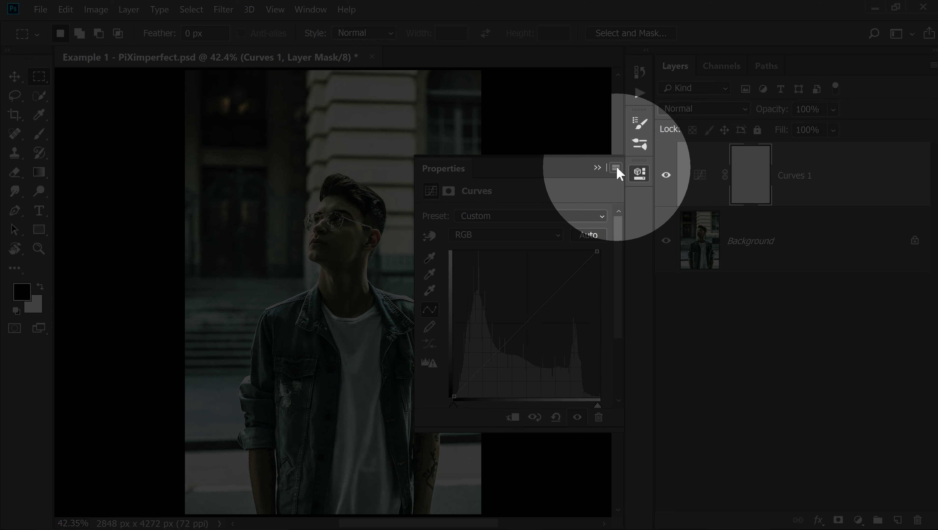
{"action": "left_click", "coordinate": [615, 169]}
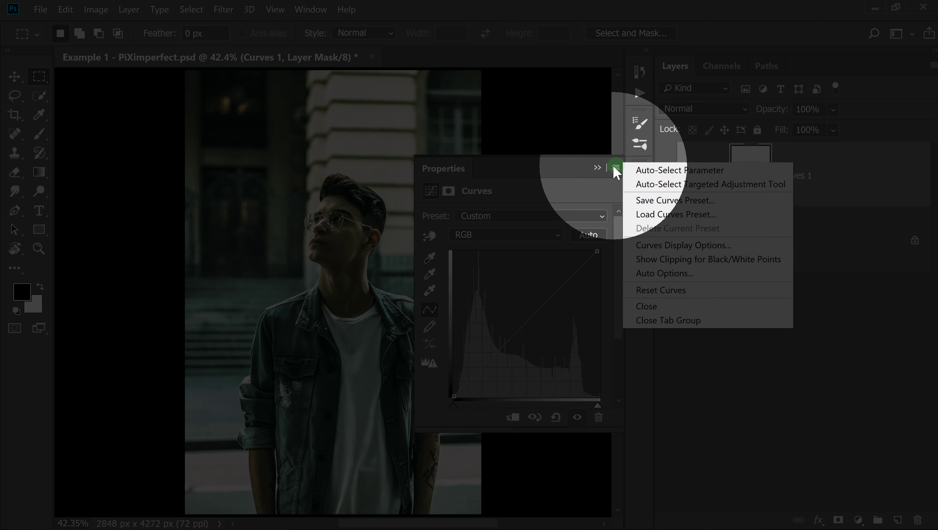
{"action": "left_click", "coordinate": [653, 274]}
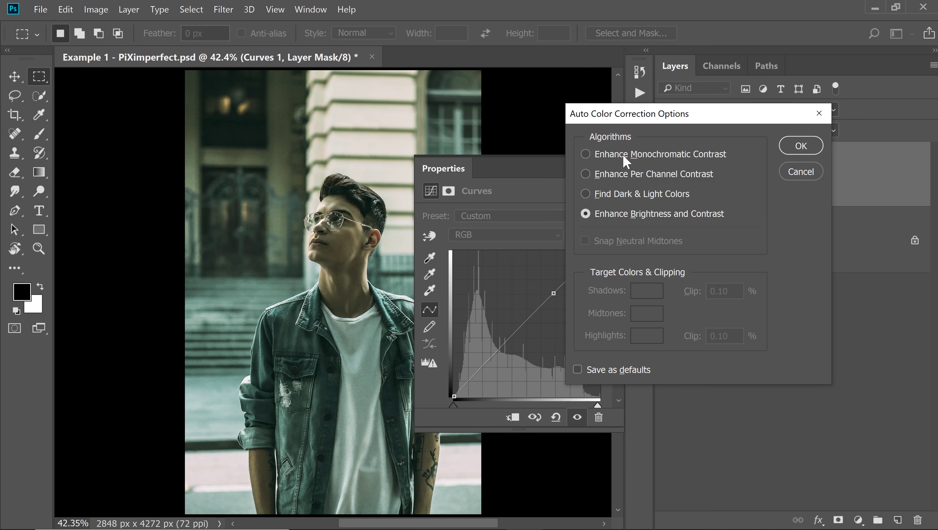
{"action": "left_click", "coordinate": [624, 157]}
{"action": "left_click", "coordinate": [623, 177]}
{"action": "left_click", "coordinate": [619, 196]}
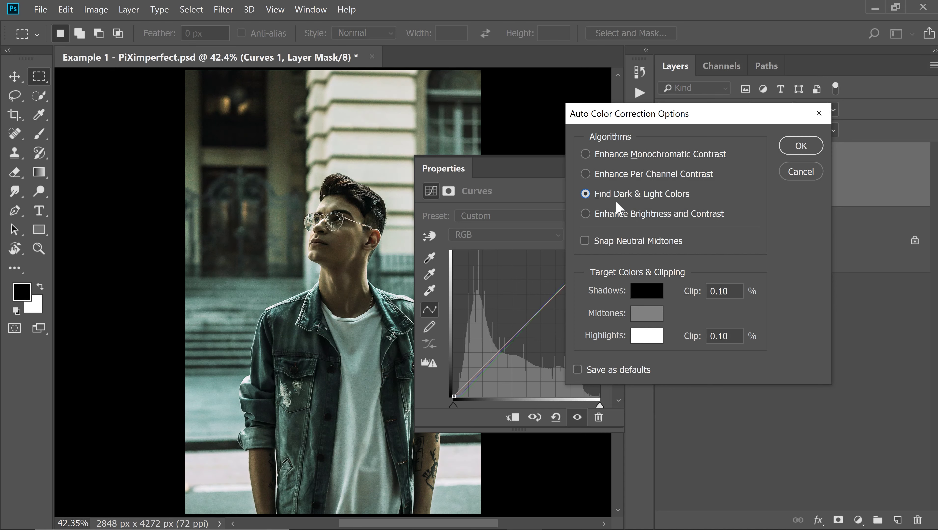
{"action": "left_click", "coordinate": [620, 216]}
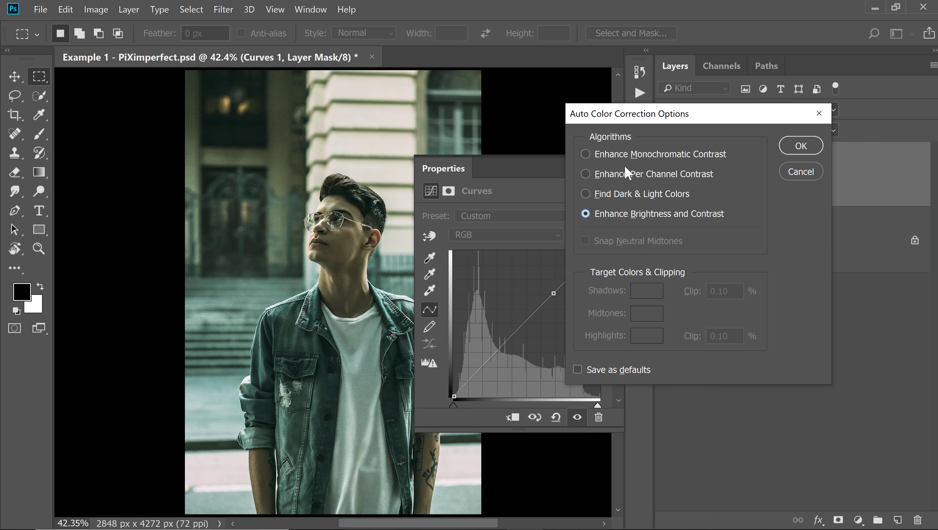
- Make Find Dark & Light Colors the auto-correction default and reset Curves 1 to Default
{"action": "left_click", "coordinate": [585, 194]}
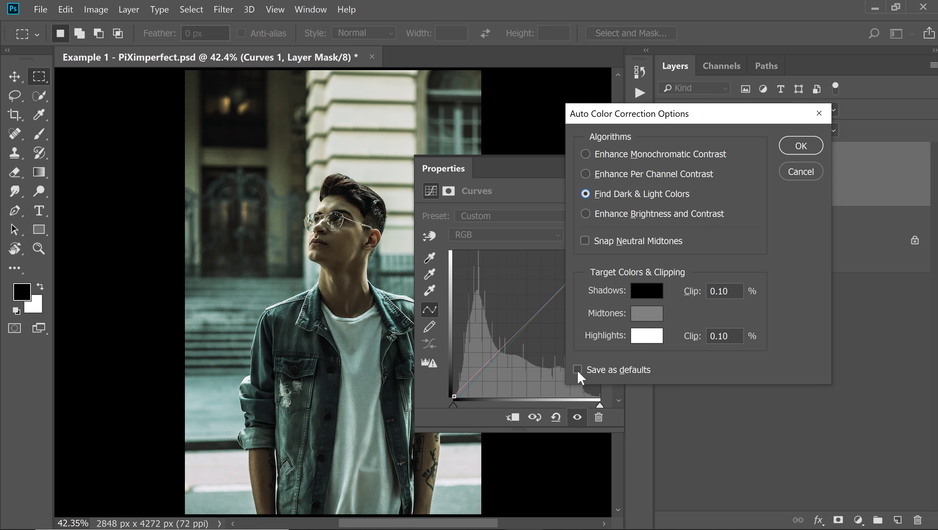
{"action": "left_click", "coordinate": [798, 150]}
{"action": "left_click", "coordinate": [557, 416]}
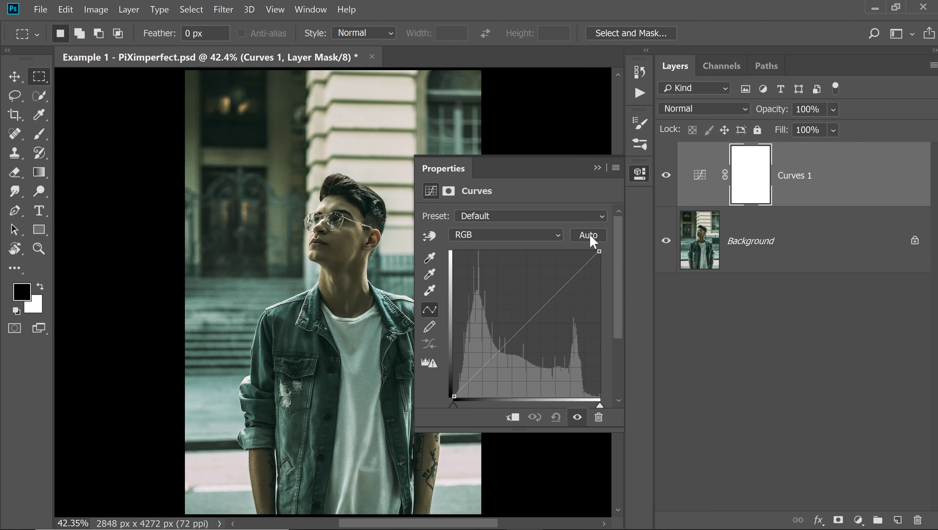
- Reapply Auto with Find Dark & Light Colors, inspect the face up close, and collapse Properties
{"action": "left_click", "coordinate": [593, 239]}
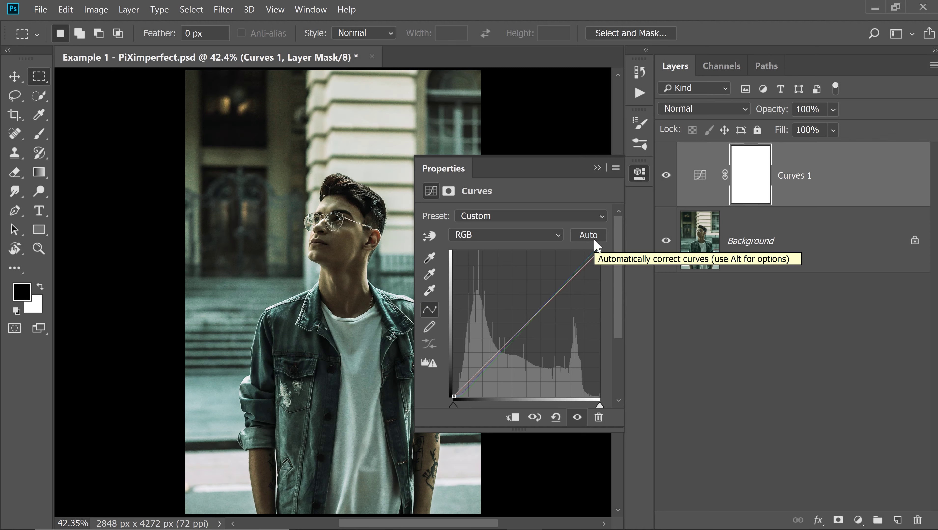
{"action": "scroll", "coordinate": [336, 261], "scroll_direction": "up", "scroll_amount": 5}
{"action": "left_click_drag", "start_coordinate": [236, 223], "coordinate": [308, 272]}
{"action": "scroll", "coordinate": [308, 271], "scroll_direction": "down", "scroll_amount": 5}
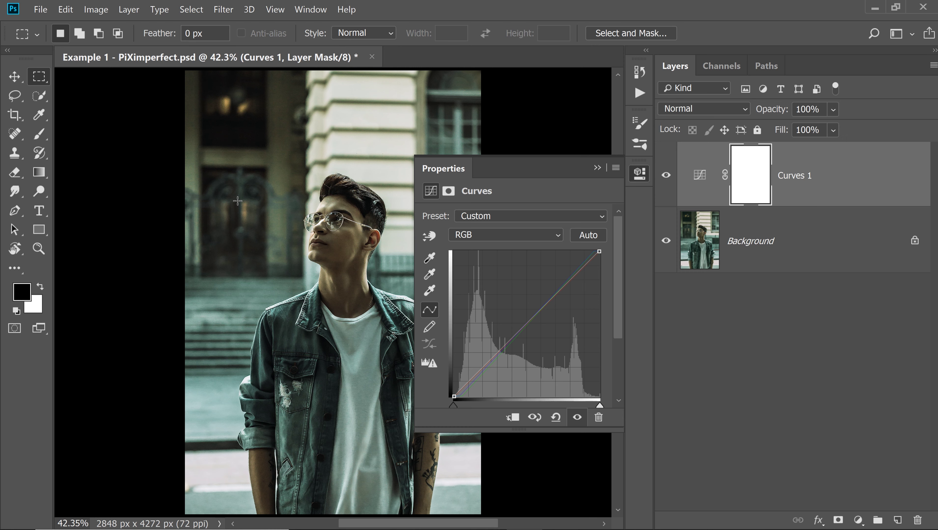
{"action": "left_click", "coordinate": [597, 168]}
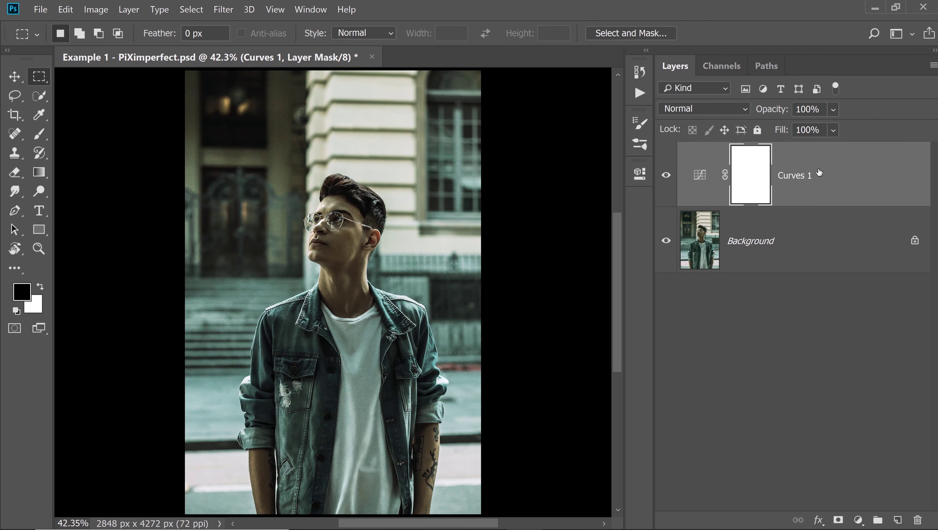
- Delete Curves 1, marquee a rectangular strip across the photo, and add a Curves layer masked to it
{"action": "left_click_drag", "start_coordinate": [860, 176], "coordinate": [918, 520]}
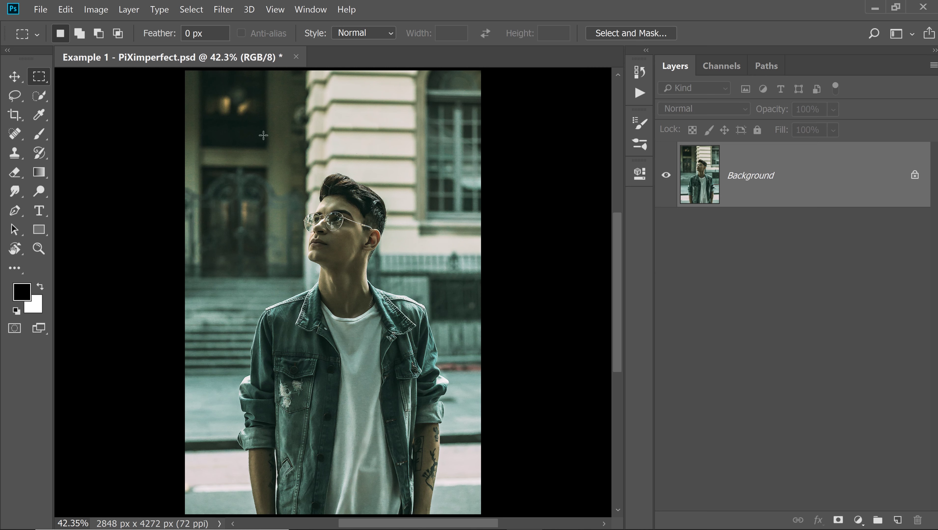
{"action": "right_click", "coordinate": [41, 81]}
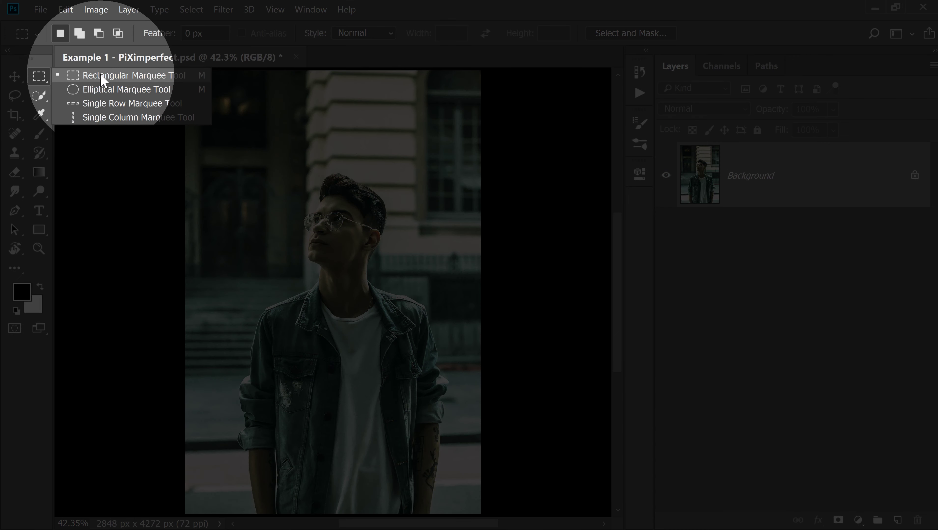
{"action": "left_click", "coordinate": [99, 76]}
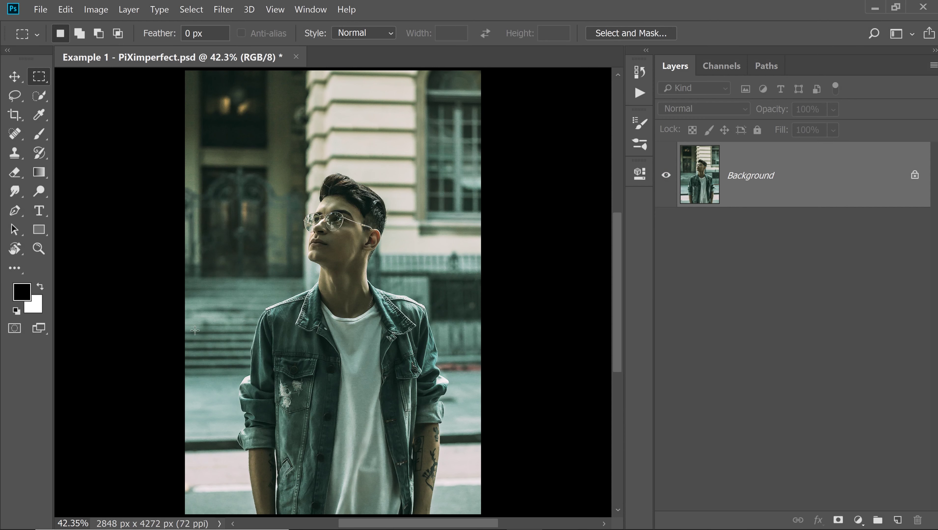
{"action": "left_click_drag", "start_coordinate": [202, 324], "coordinate": [469, 415]}
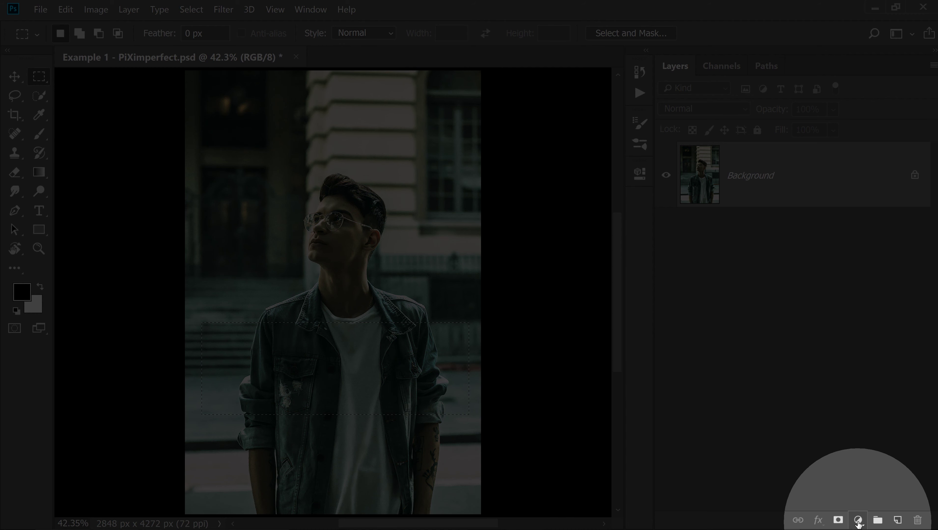
{"action": "left_click", "coordinate": [858, 520]}
{"action": "left_click", "coordinate": [852, 336]}
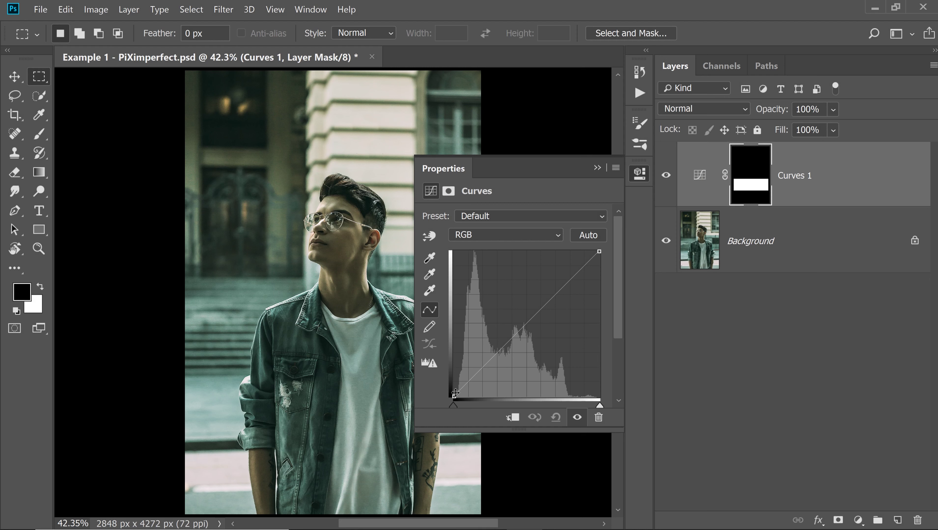
- Auto-correct Curves 1 from the strip, delete its layer mask, and toggle visibility to compare
{"action": "left_click", "coordinate": [591, 237]}
{"action": "left_click", "coordinate": [597, 168]}
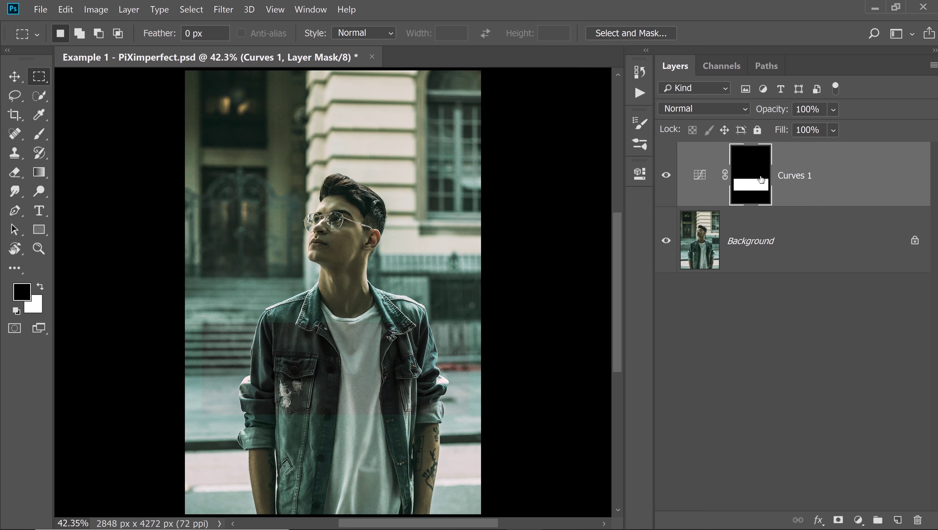
{"action": "left_click_drag", "start_coordinate": [758, 174], "coordinate": [916, 517]}
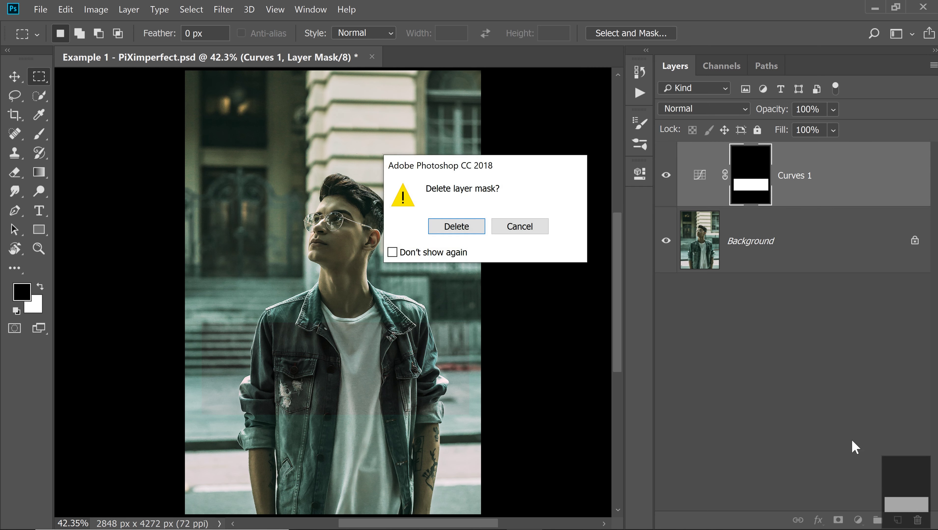
{"action": "left_click", "coordinate": [467, 228]}
{"action": "left_click", "coordinate": [666, 177]}
{"action": "left_click", "coordinate": [666, 178]}
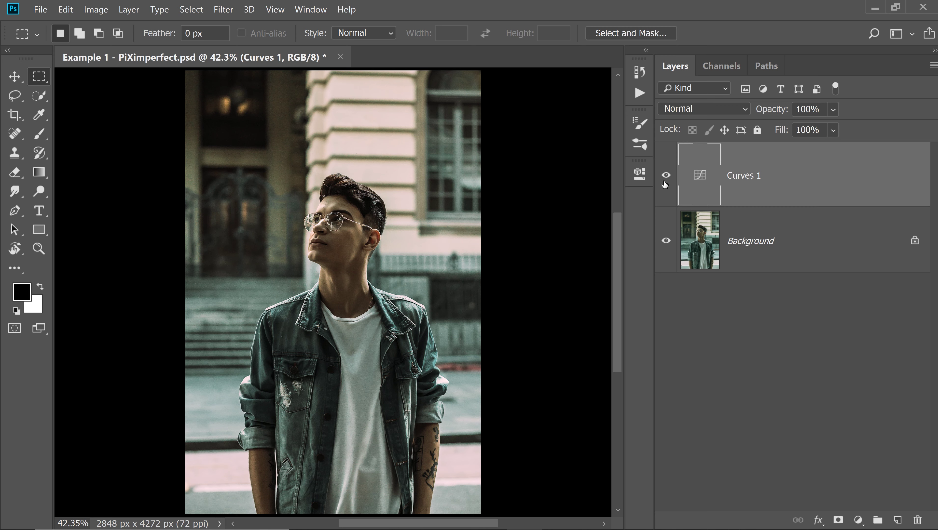
{"action": "left_click", "coordinate": [667, 175]}
{"action": "left_click", "coordinate": [765, 255]}
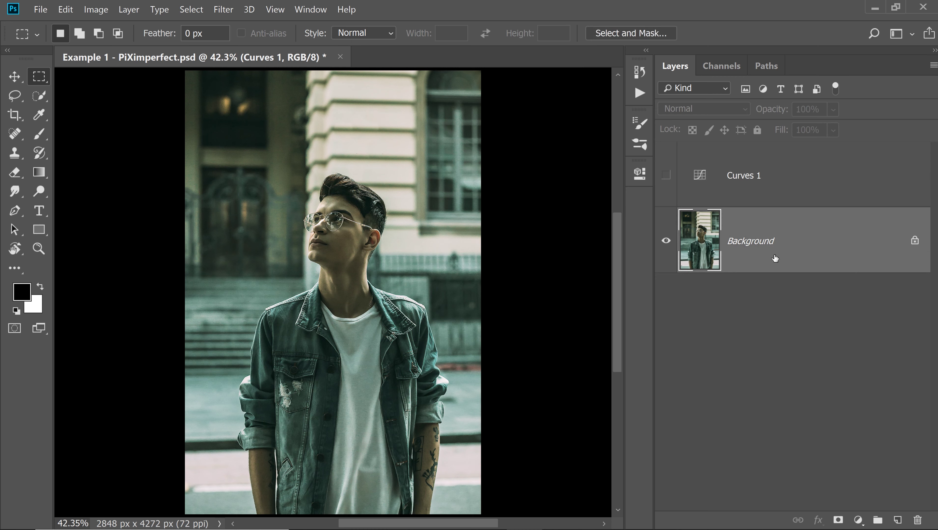
{"action": "left_click", "coordinate": [861, 518]}
{"action": "left_click", "coordinate": [850, 328]}
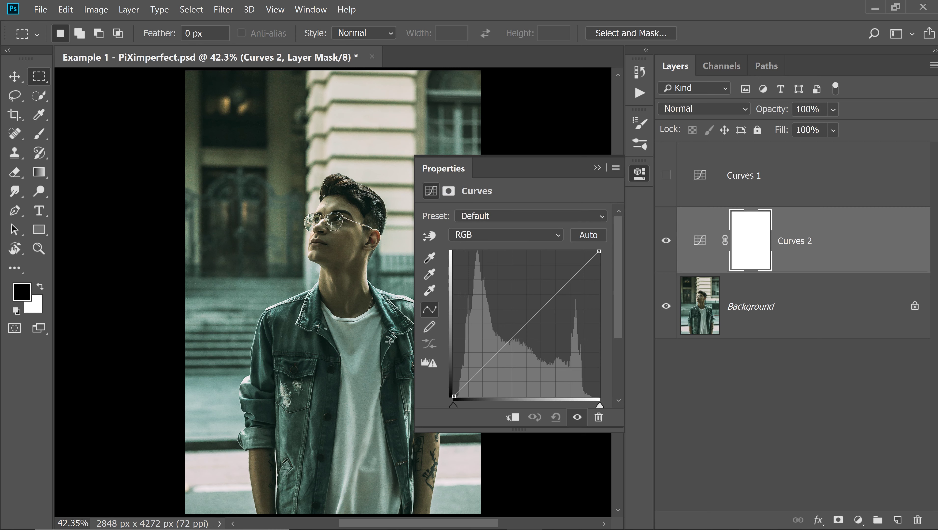
{"action": "left_click", "coordinate": [594, 237]}
{"action": "left_click", "coordinate": [588, 235]}
{"action": "left_click", "coordinate": [597, 168]}
{"action": "left_click", "coordinate": [666, 241]}
{"action": "left_click", "coordinate": [666, 175]}
{"action": "left_click", "coordinate": [735, 181]}
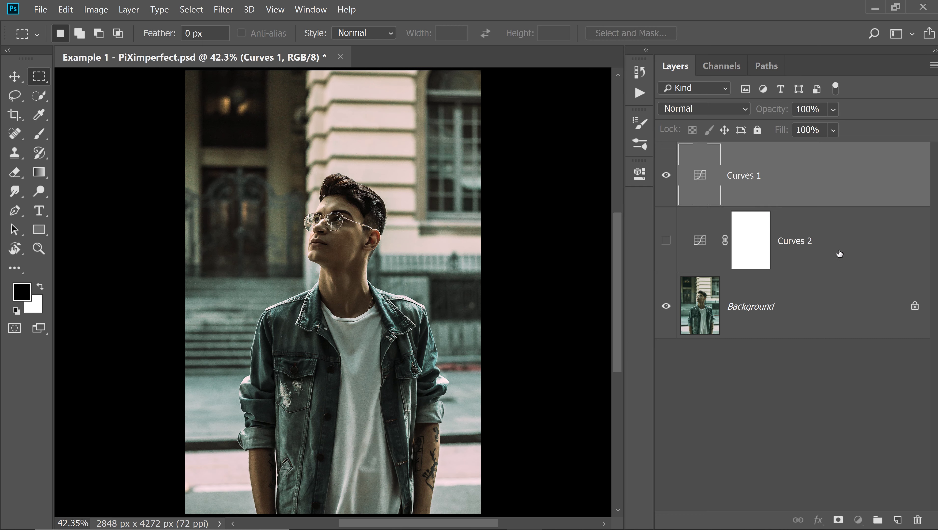
{"action": "left_click_drag", "start_coordinate": [845, 254], "coordinate": [917, 521]}
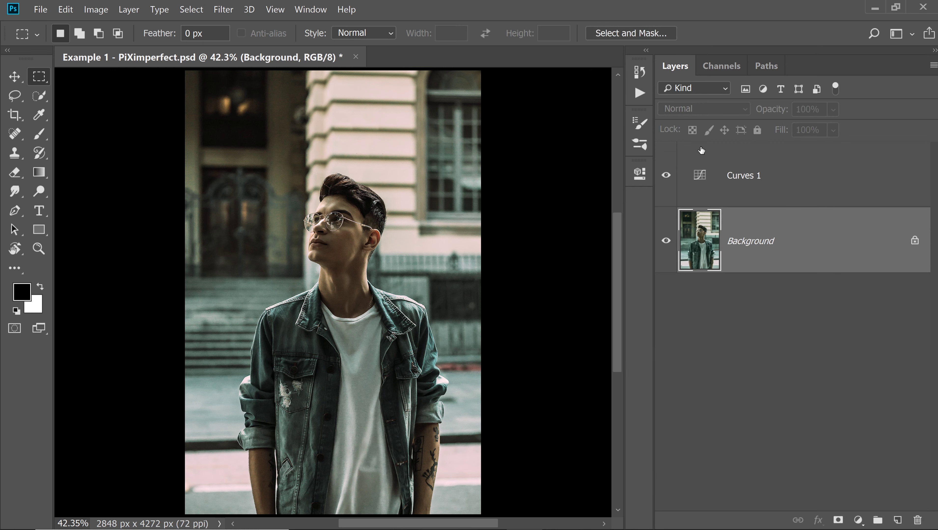
- In Curves 1's Red channel, drag up on the face's skin tones to boost red
{"action": "double_click", "coordinate": [699, 176]}
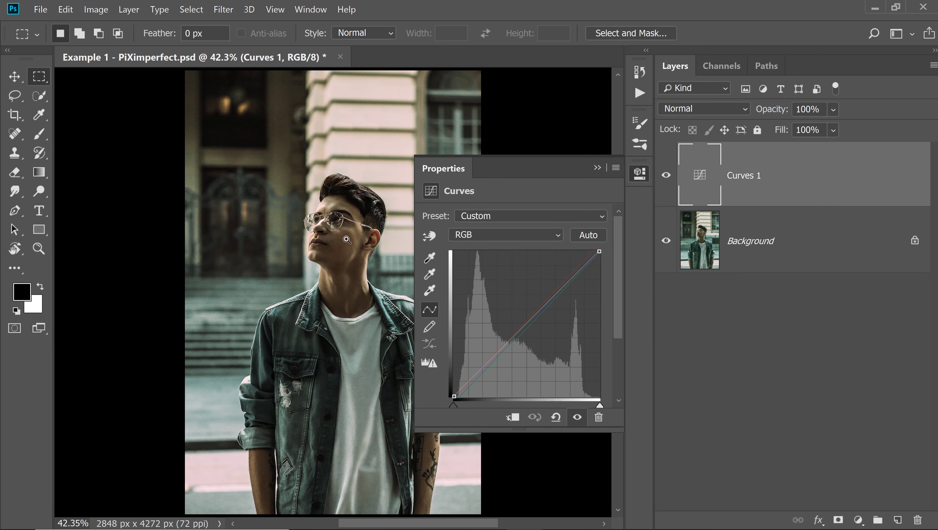
{"action": "left_click_drag", "start_coordinate": [345, 240], "coordinate": [346, 276]}
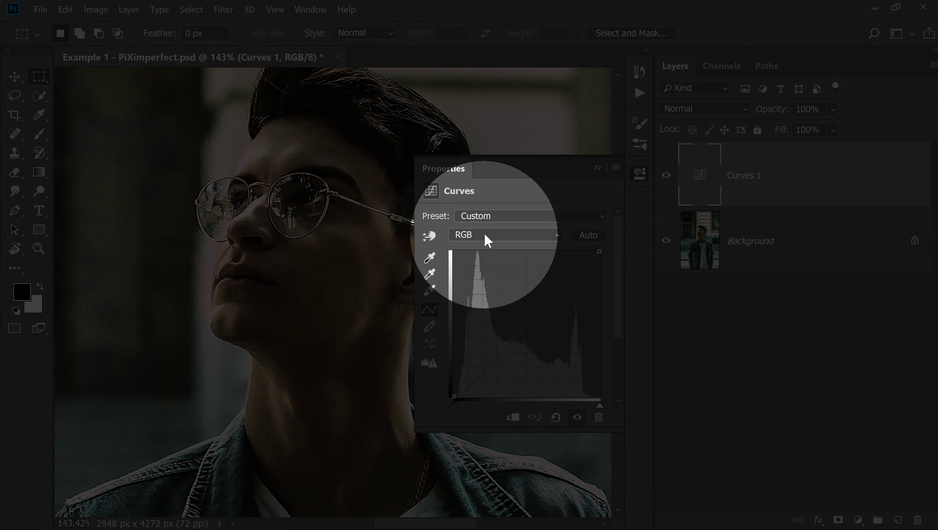
{"action": "left_click", "coordinate": [482, 239]}
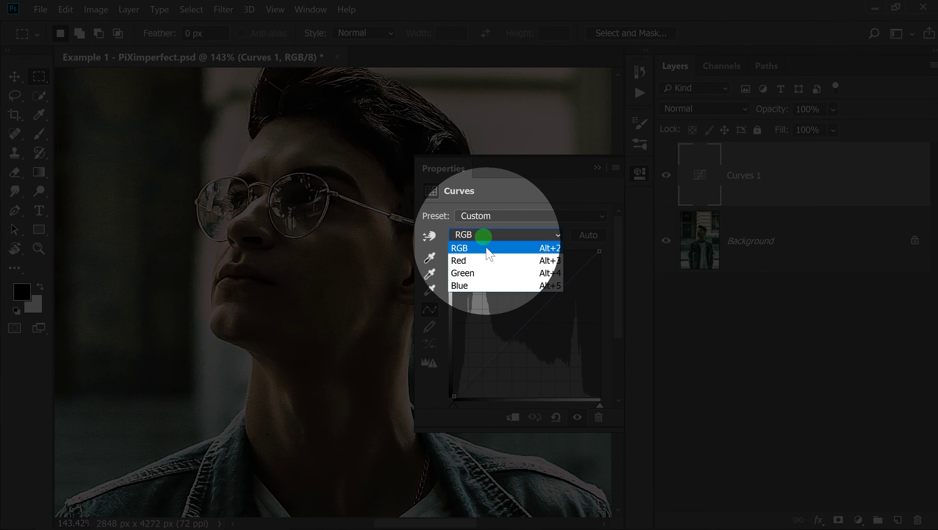
{"action": "left_click", "coordinate": [483, 261]}
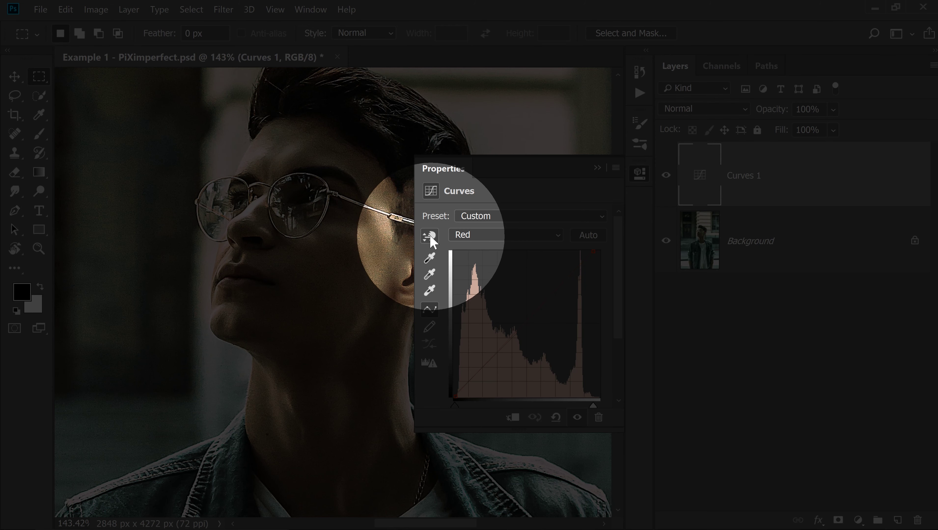
{"action": "left_click", "coordinate": [431, 237]}
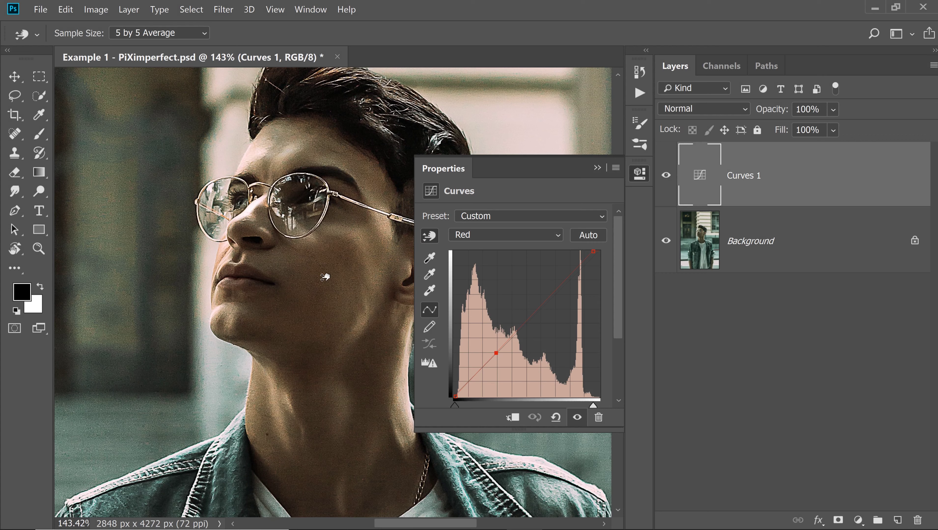
{"action": "left_click_drag", "start_coordinate": [325, 276], "coordinate": [325, 270]}
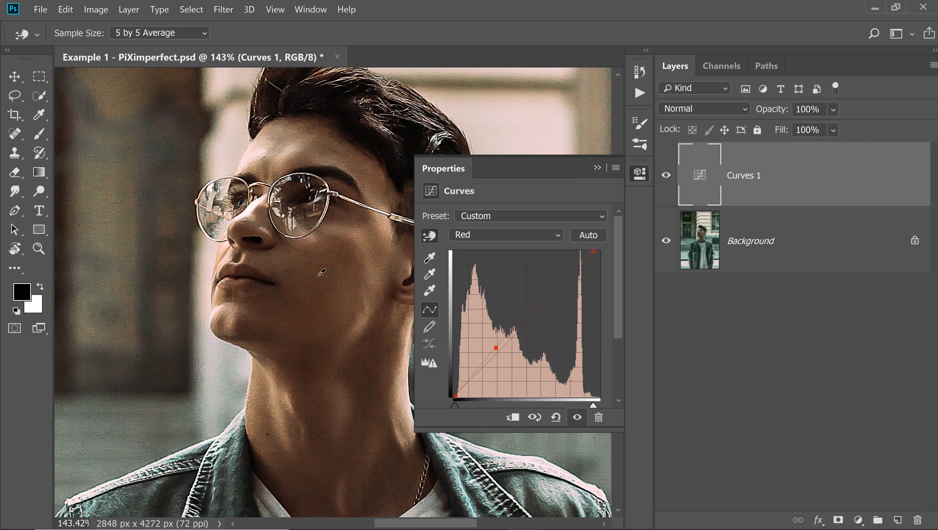
- Drag the face's skin tones down in the Green channel, then fit the photo and compare
{"action": "left_click", "coordinate": [494, 239]}
{"action": "left_click", "coordinate": [483, 280]}
{"action": "left_click_drag", "start_coordinate": [350, 281], "coordinate": [309, 278]}
{"action": "left_click", "coordinate": [597, 167]}
{"action": "key", "text": "ctrl+0"}
{"action": "left_click", "coordinate": [661, 177]}
{"action": "left_click", "coordinate": [661, 178]}
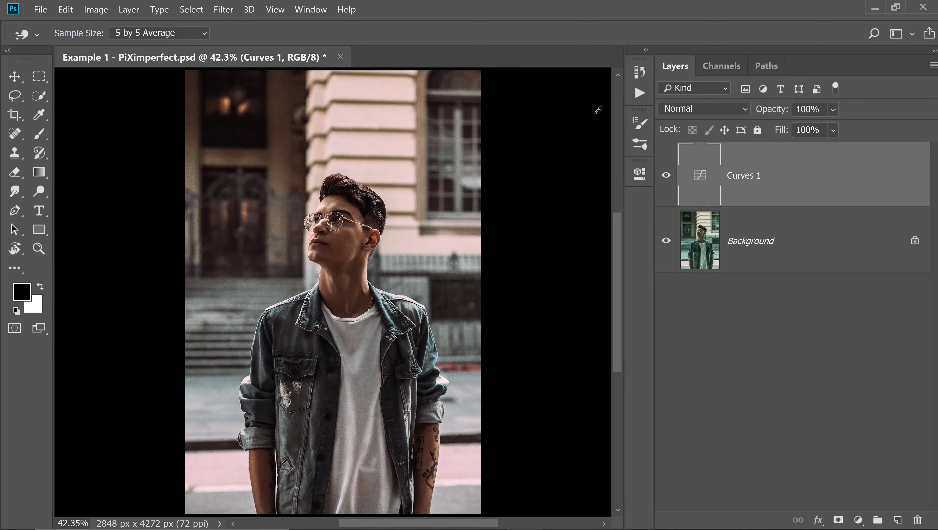